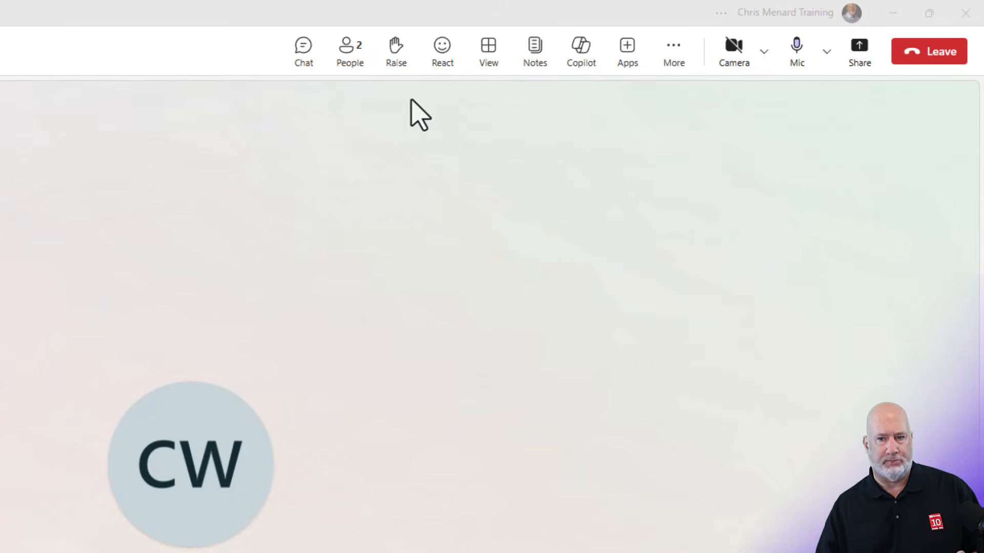
View the meeting's participant list to check who the organizer is, and close it
click(347, 52)
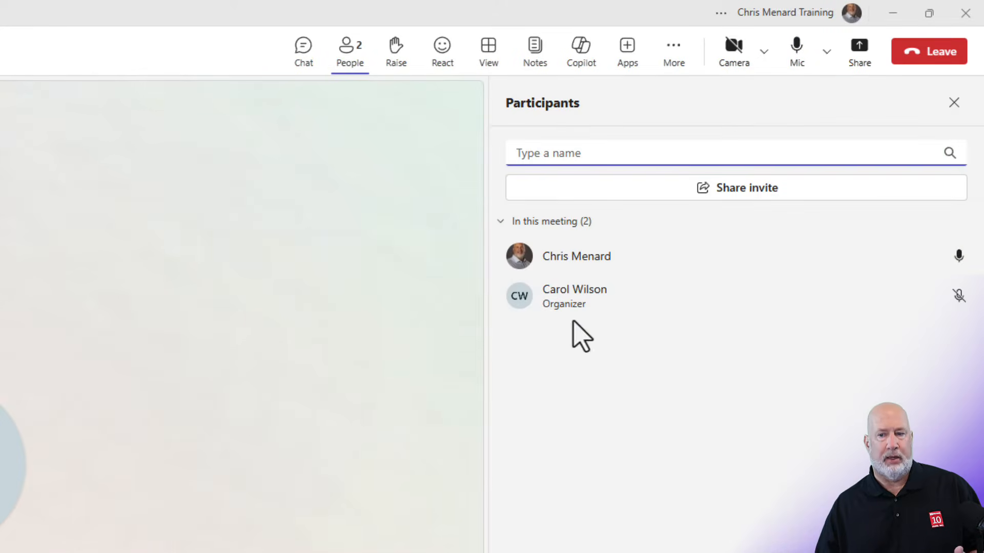
mouse_move(604, 302)
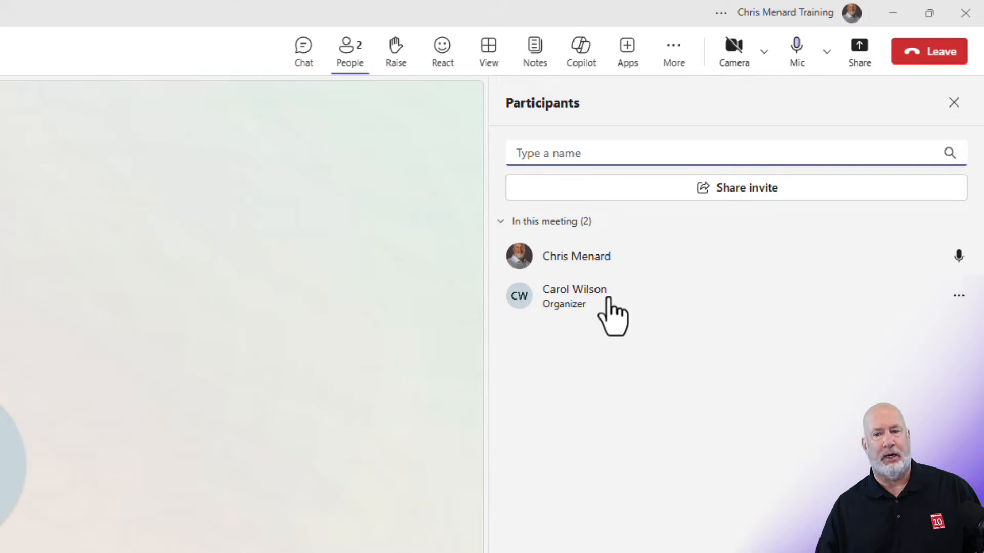
mouse_move(613, 261)
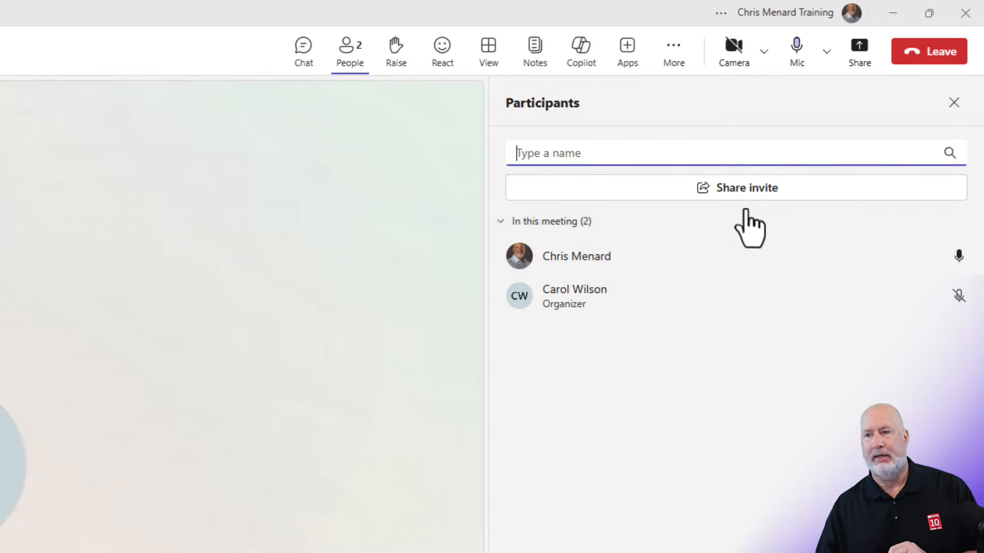
click(954, 102)
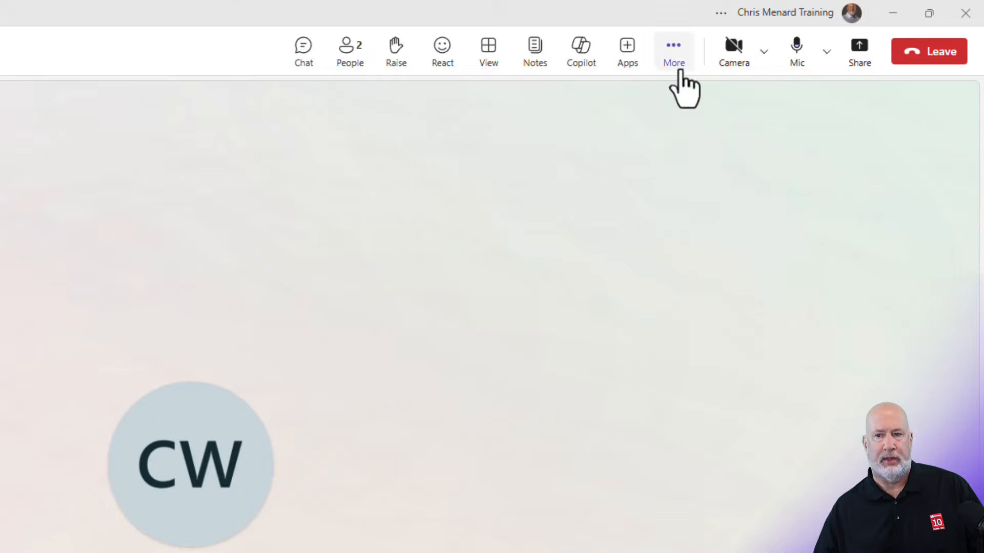
Cancel Copilot's request to start transcription and start recording the meeting with English (US) as the spoken language
click(580, 62)
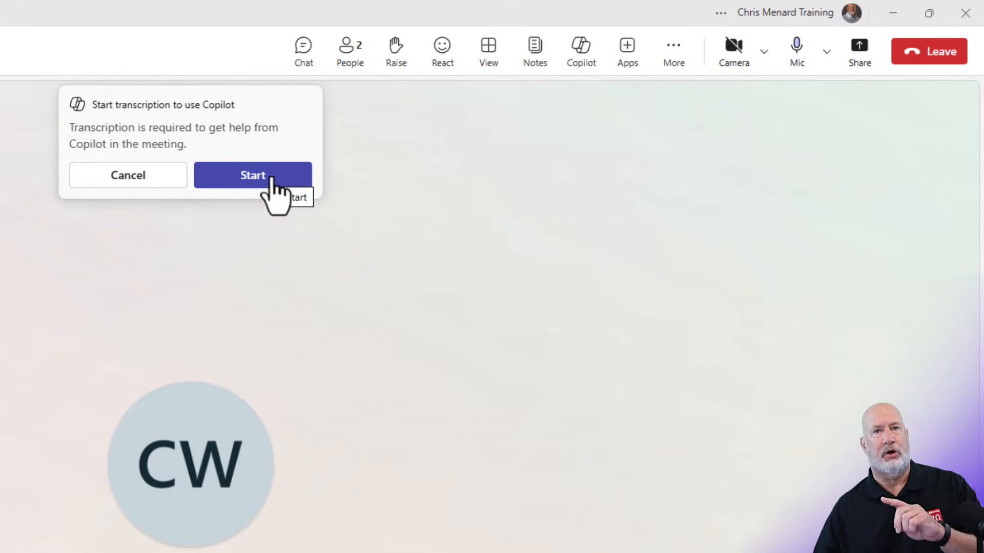
click(133, 177)
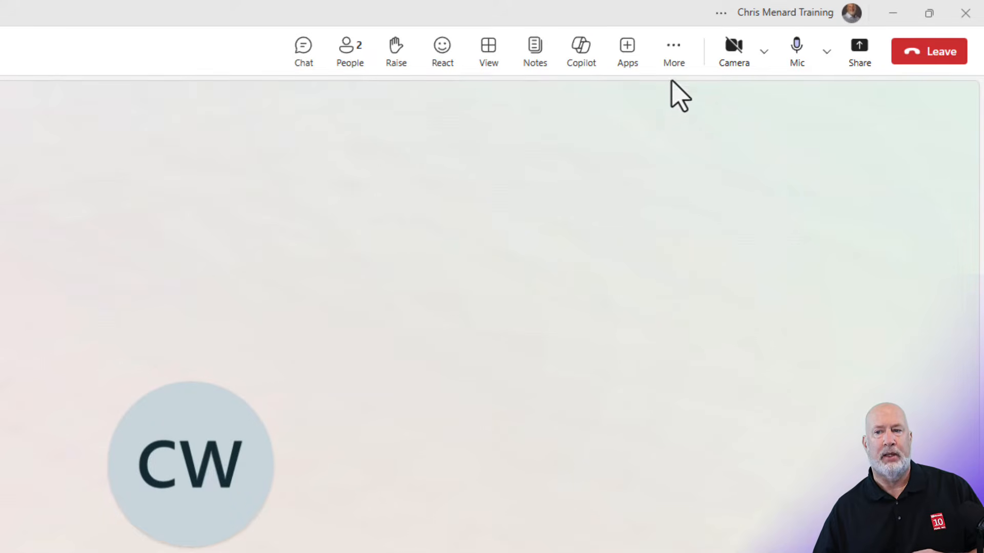
click(673, 66)
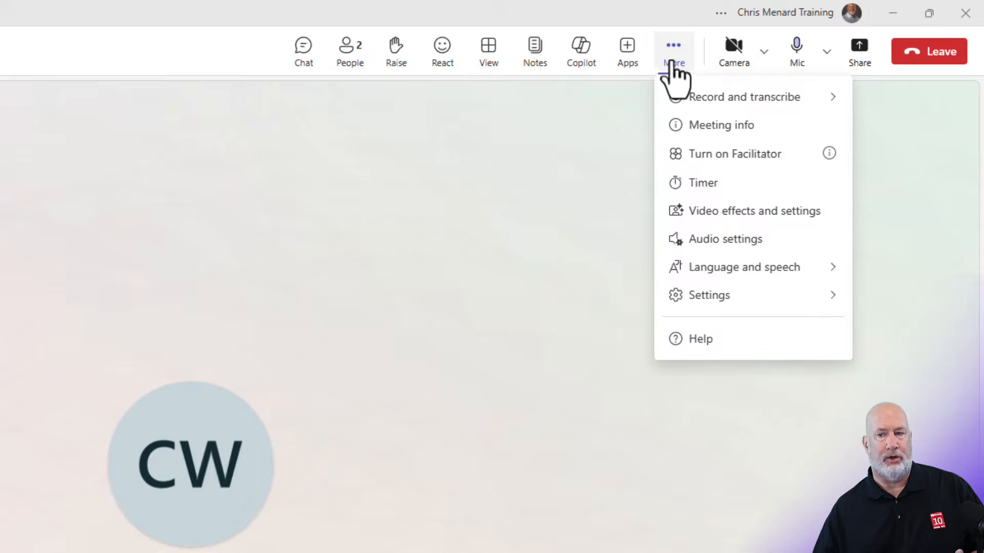
mouse_move(703, 102)
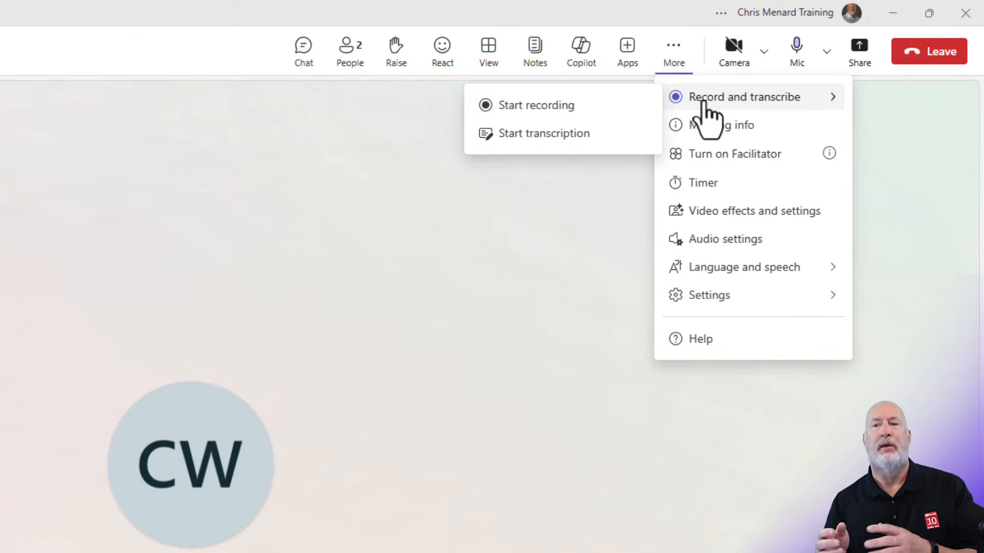
click(564, 108)
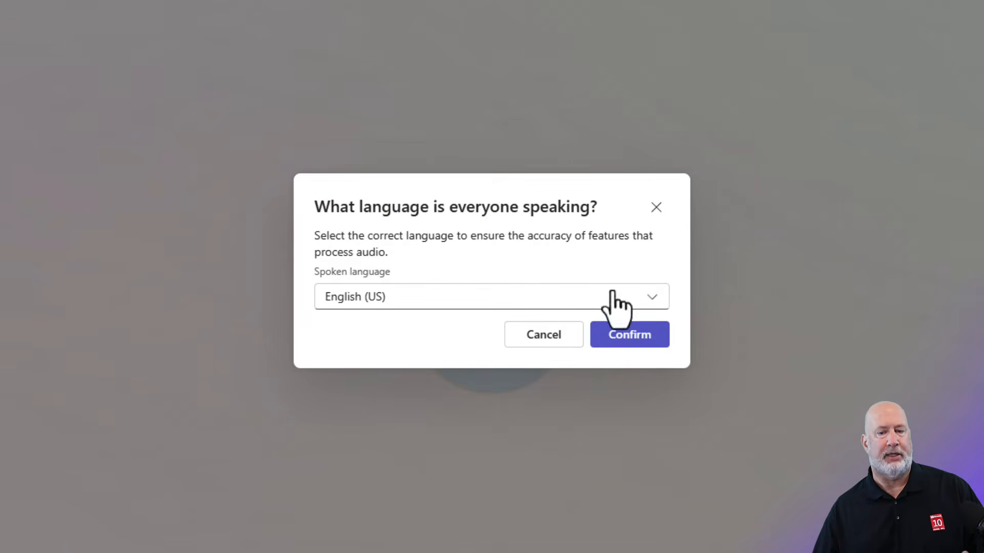
click(636, 340)
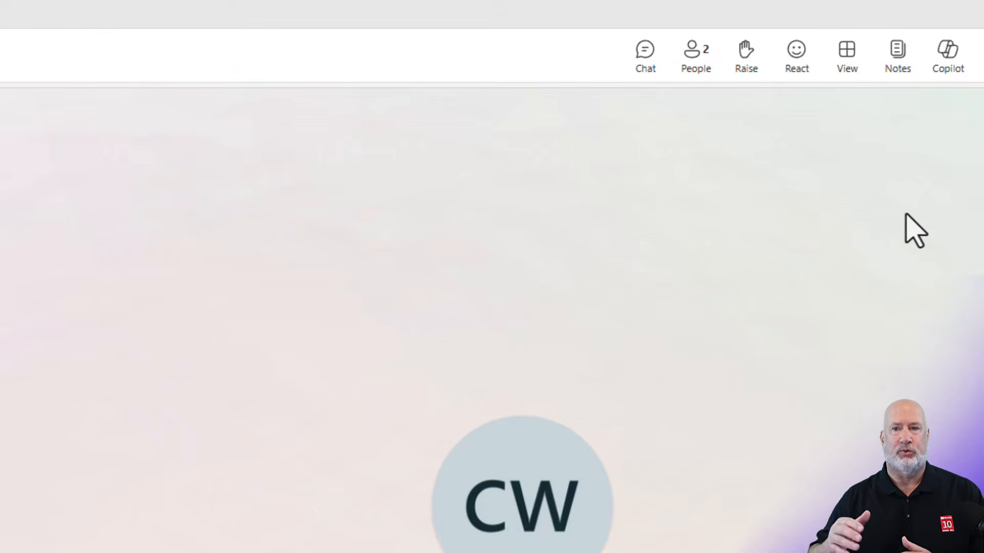
Check the participants and their roles again while the meeting is being recorded, and close the list
click(693, 52)
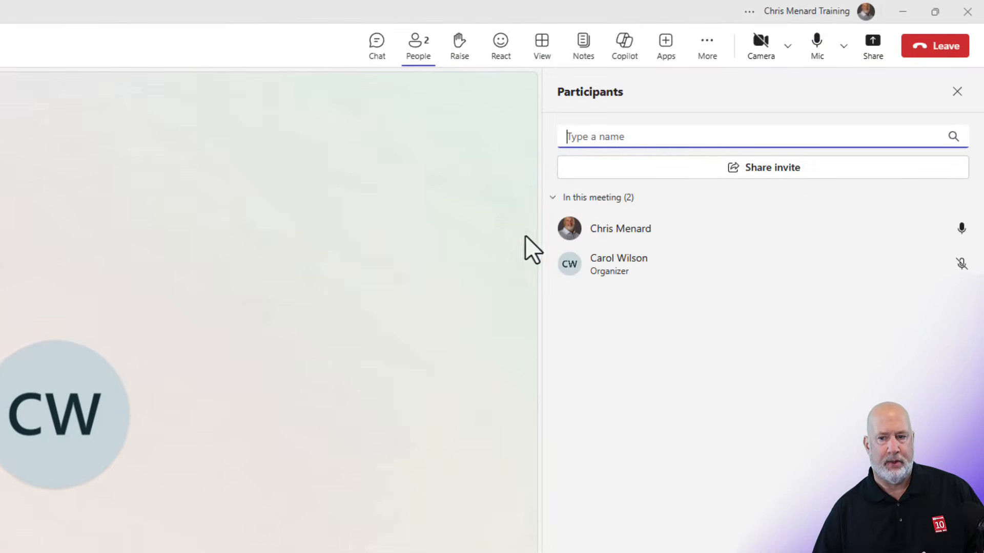
mouse_move(620, 271)
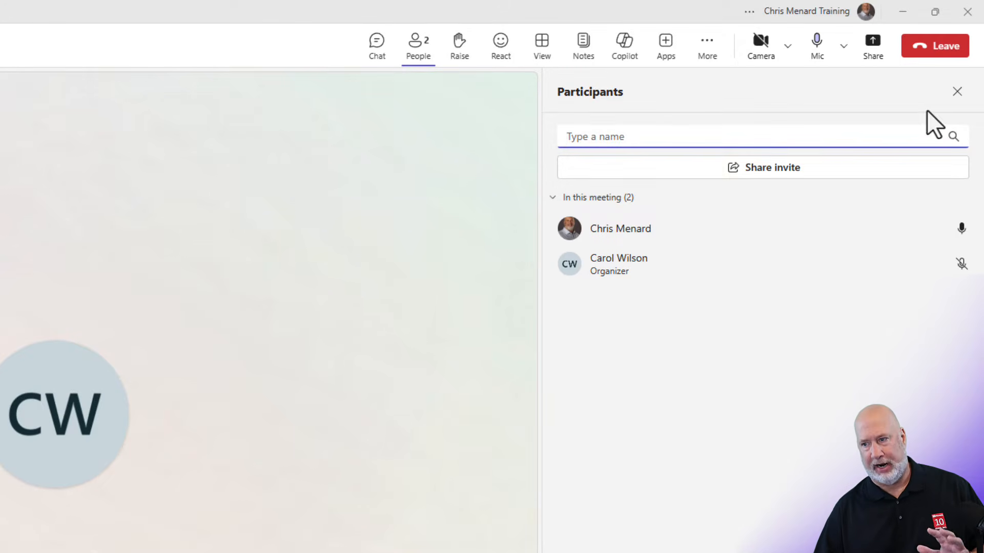
click(953, 99)
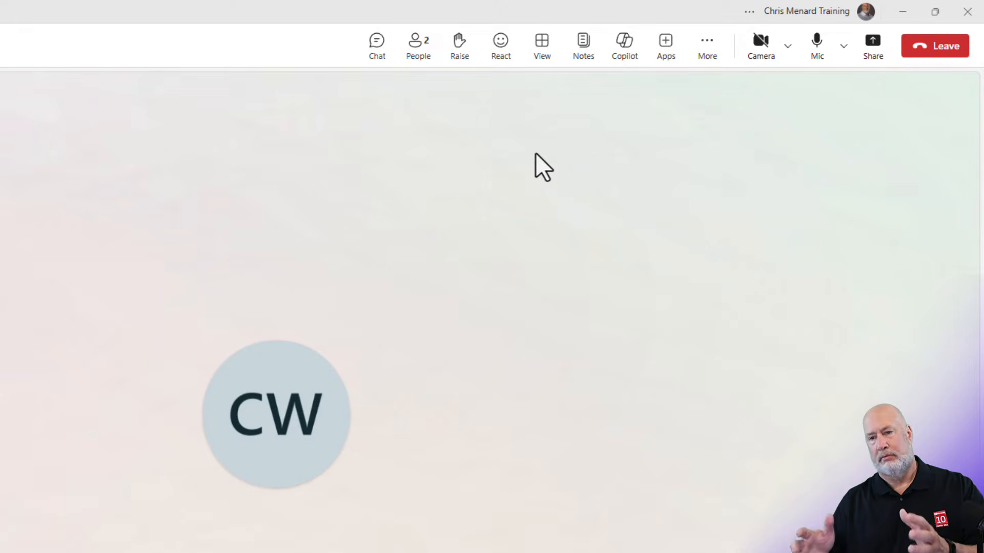
Ask Copilot "what was the travel budget?" and have it recap the meeting so far
click(626, 55)
click(796, 519)
text(what was)
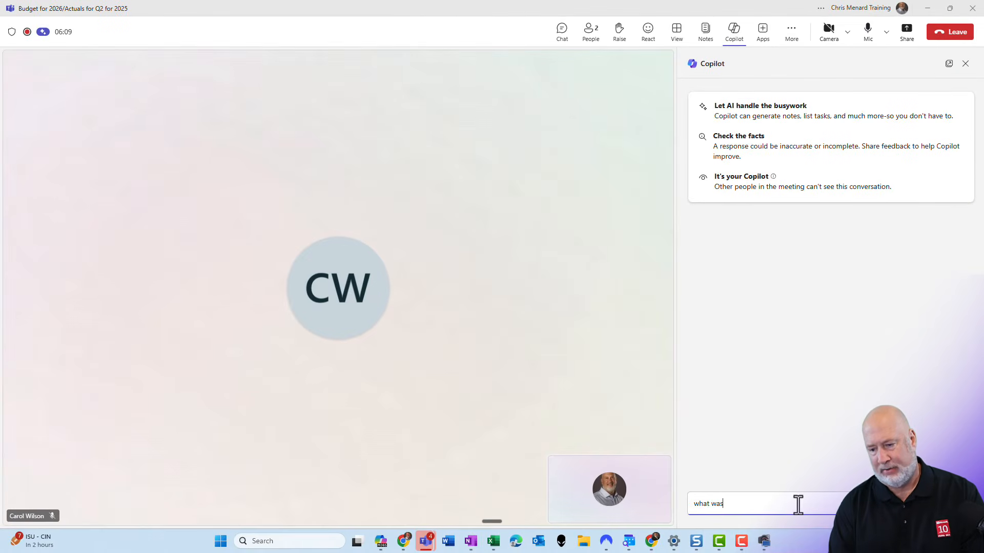
text( the travel budget)
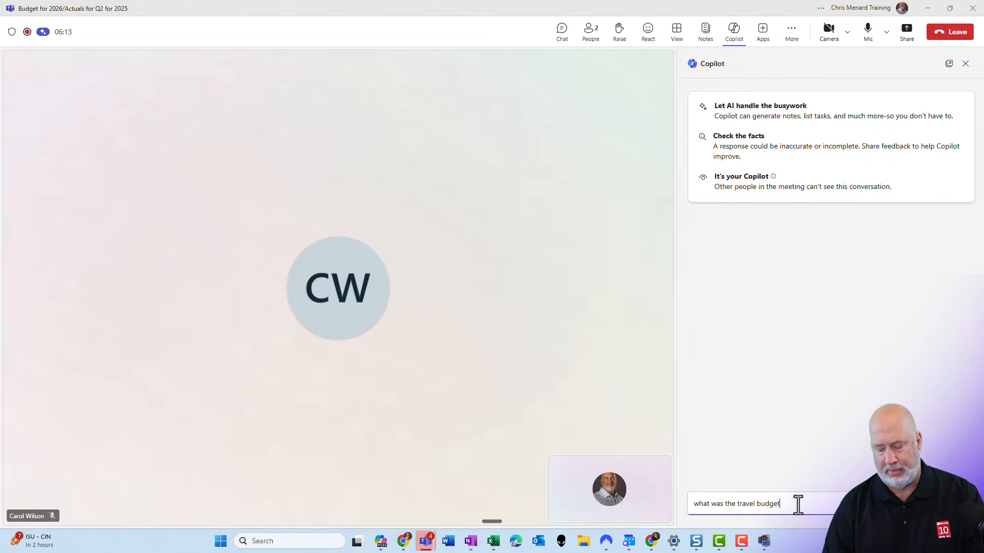
text(?)
key(Return)
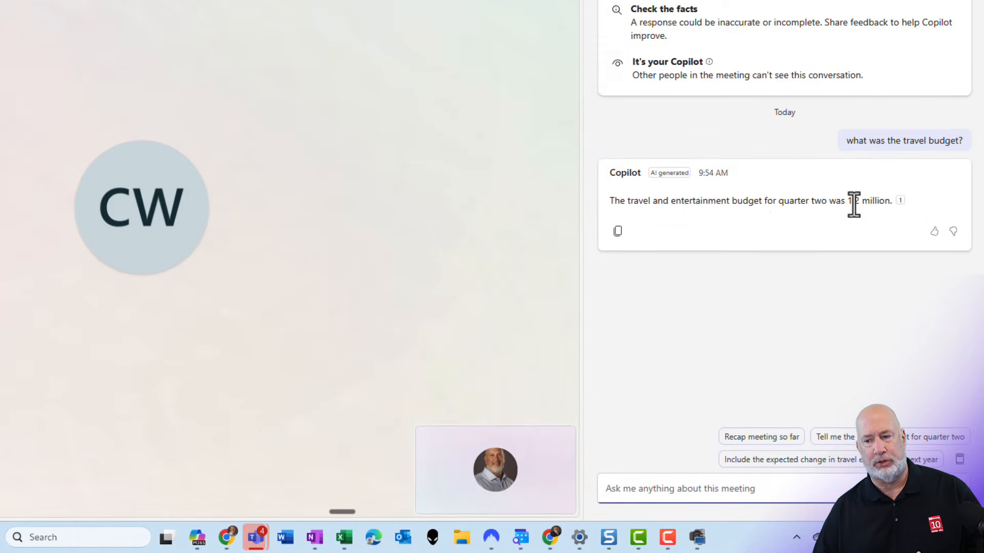
mouse_move(900, 204)
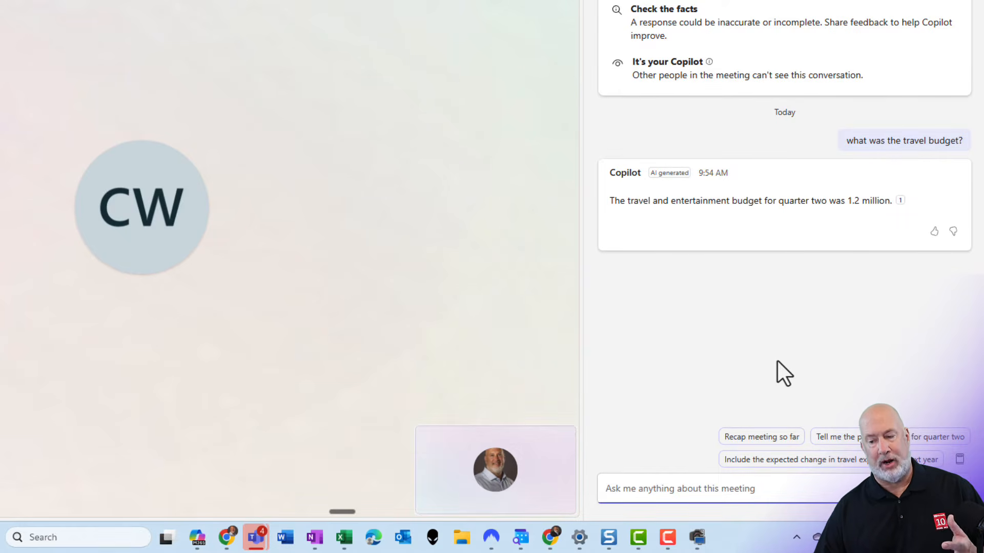
click(771, 438)
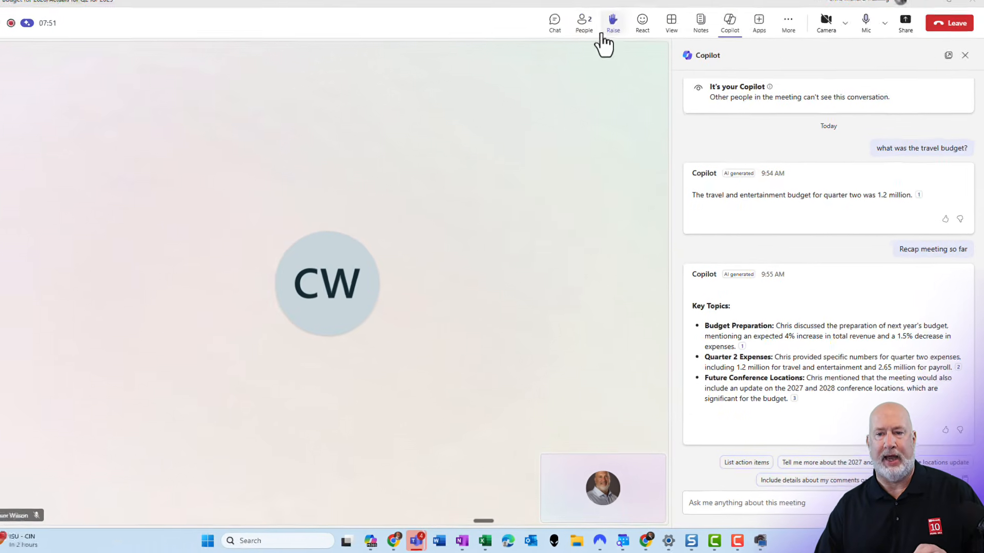
Look at the participant list, return to Copilot and ask "where is the conference for Fall 2027?"
click(593, 39)
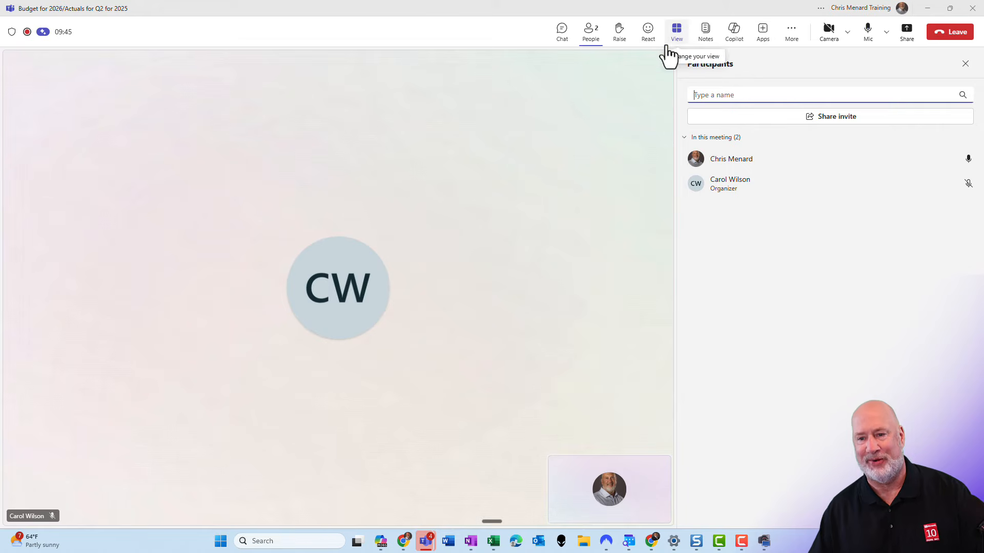
click(734, 31)
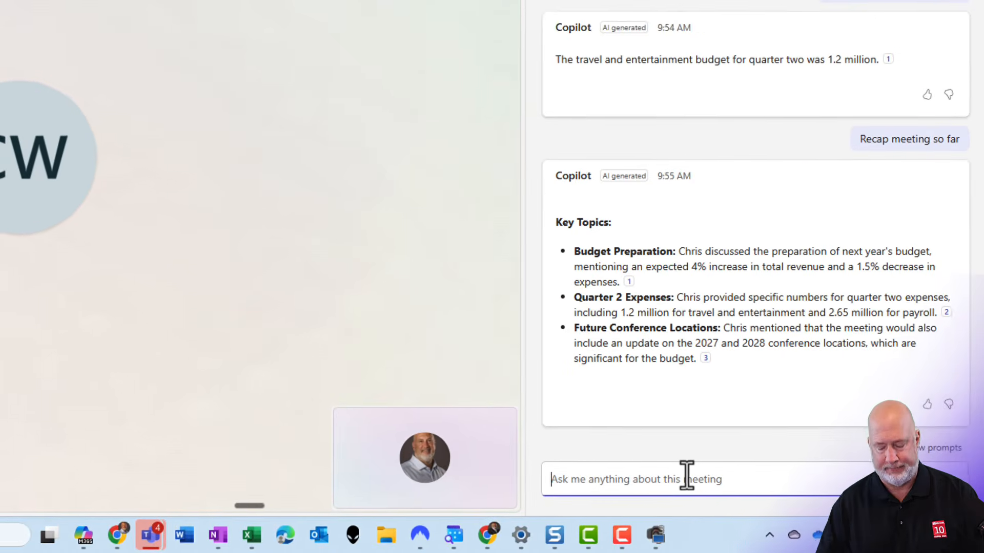
text(where is the conference in Fall 2027?)
key(Return)
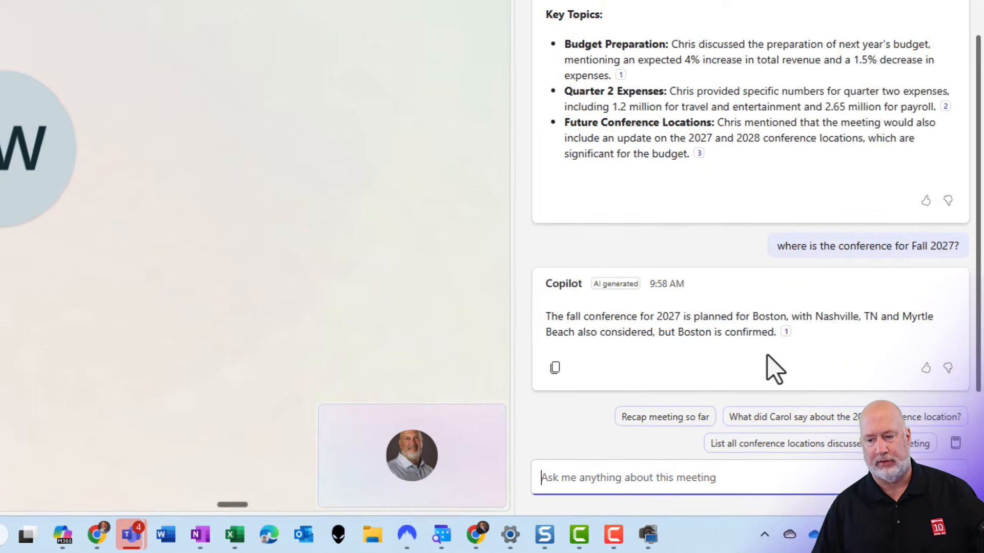
mouse_move(789, 336)
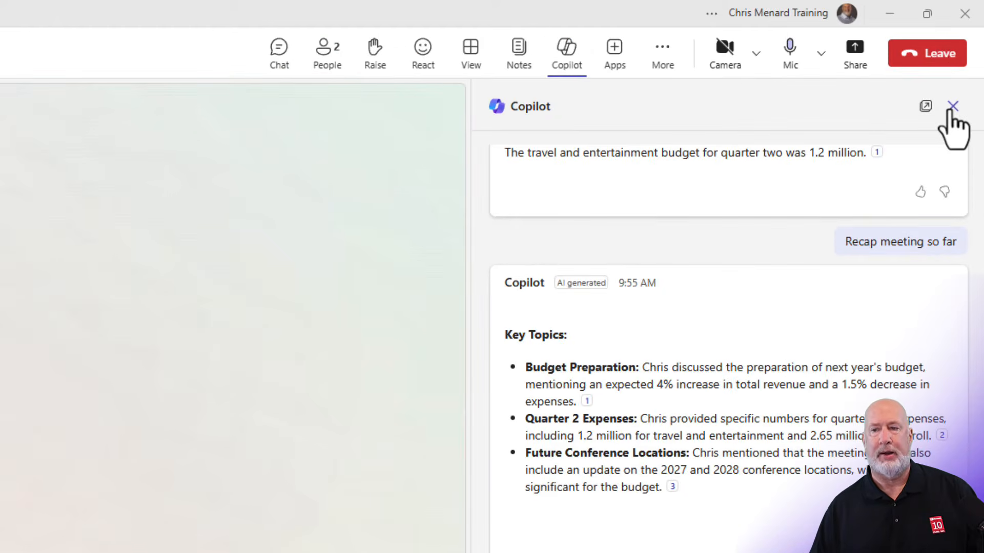
Close Copilot, stop the meeting's recording and transcription, and dismiss the resulting notice
click(952, 106)
click(662, 50)
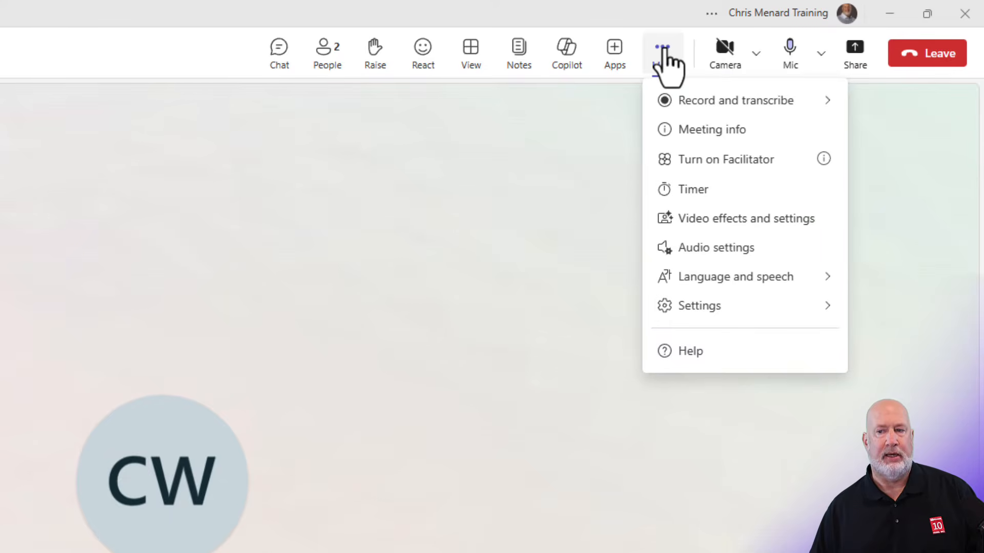
mouse_move(708, 109)
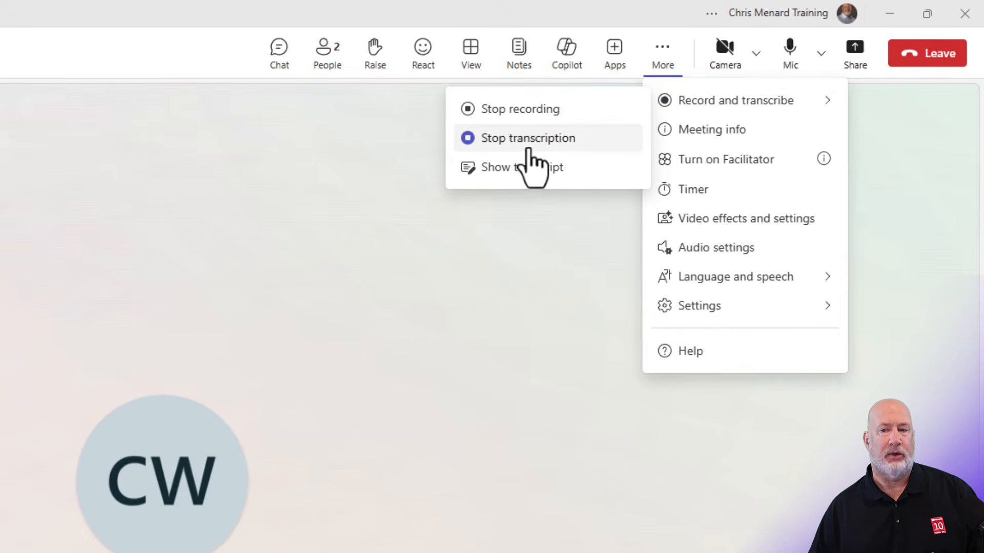
click(522, 115)
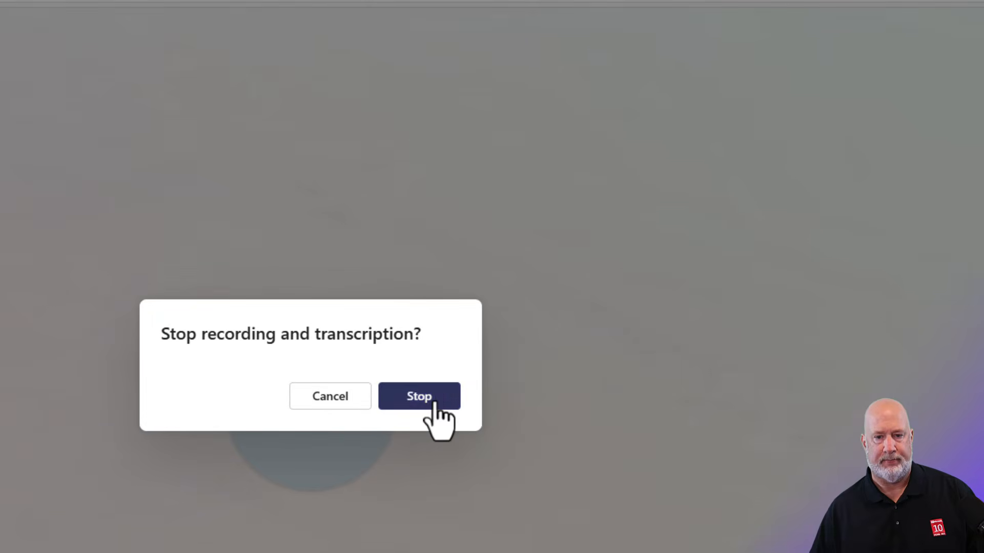
click(434, 403)
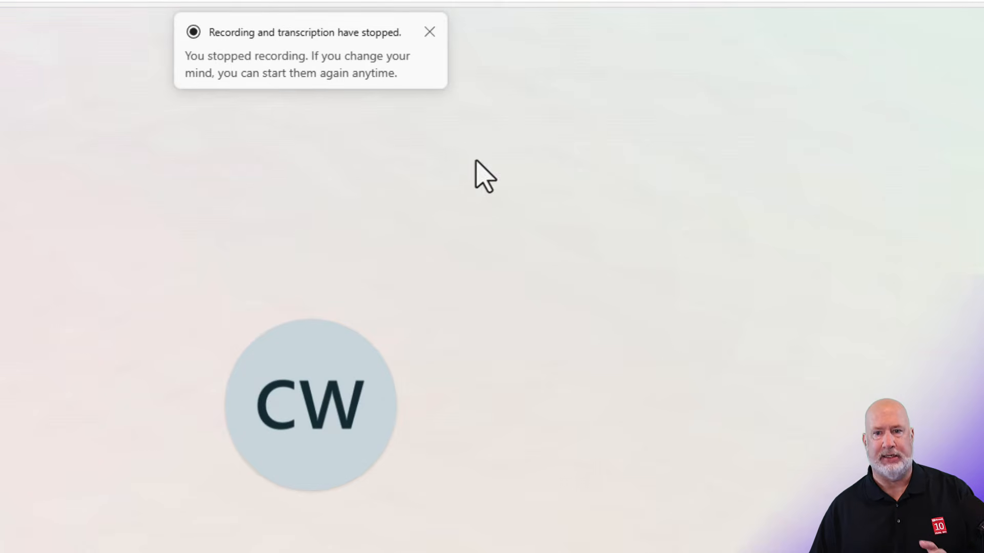
click(430, 32)
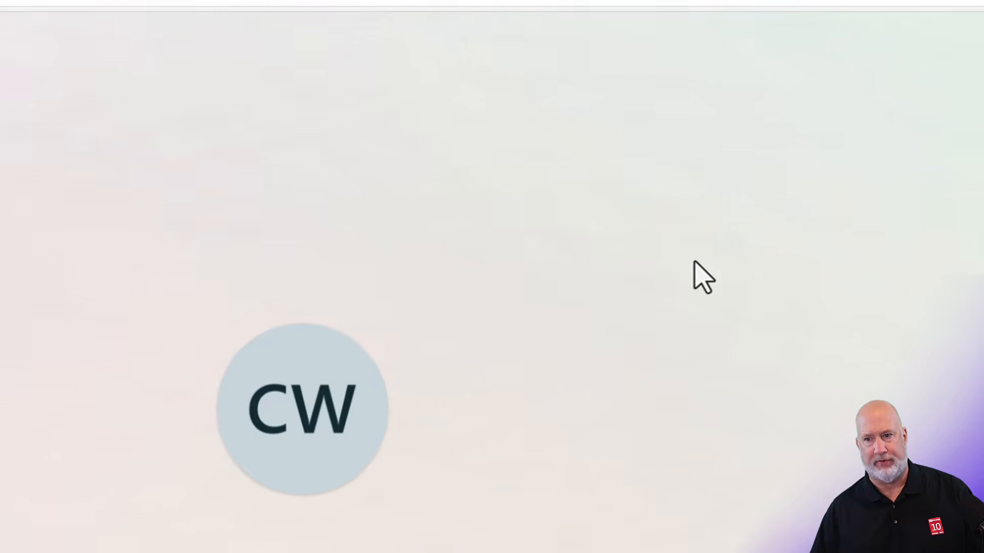
Try to open Copilot with transcription stopped and cancel its request to start transcription
click(565, 63)
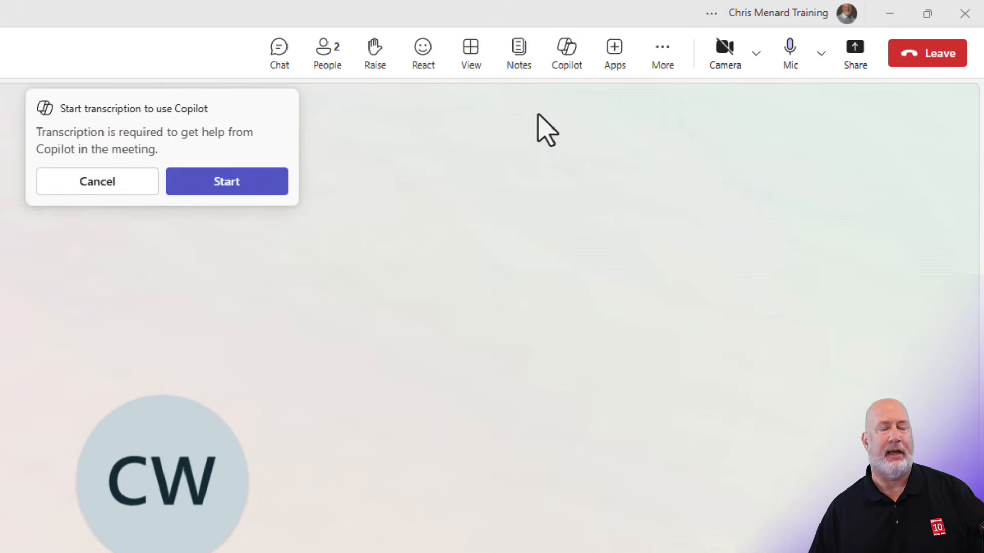
click(114, 182)
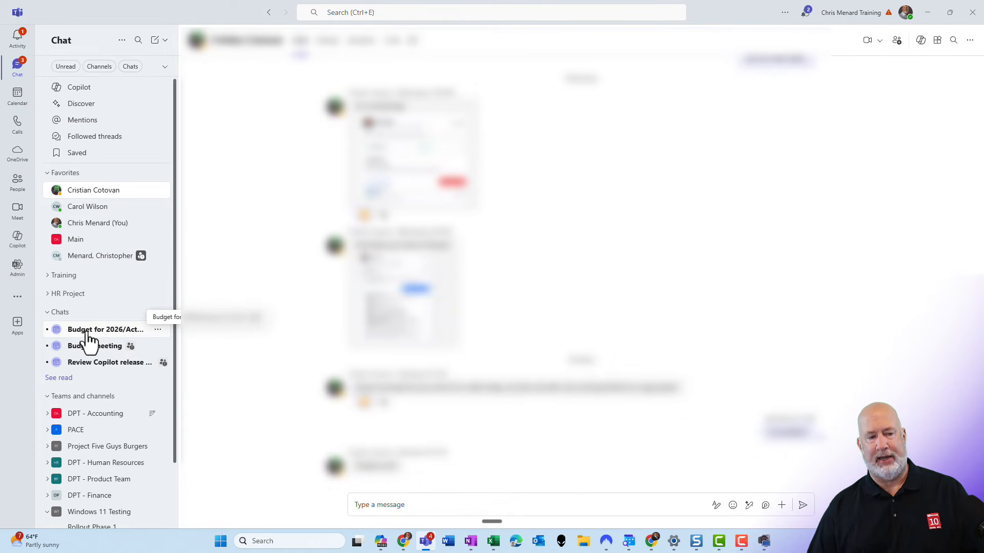
Open the chat of the ended "Budget for 2026/Actuals for Q2 for 2025" meeting and examine its recording and recap card
click(90, 331)
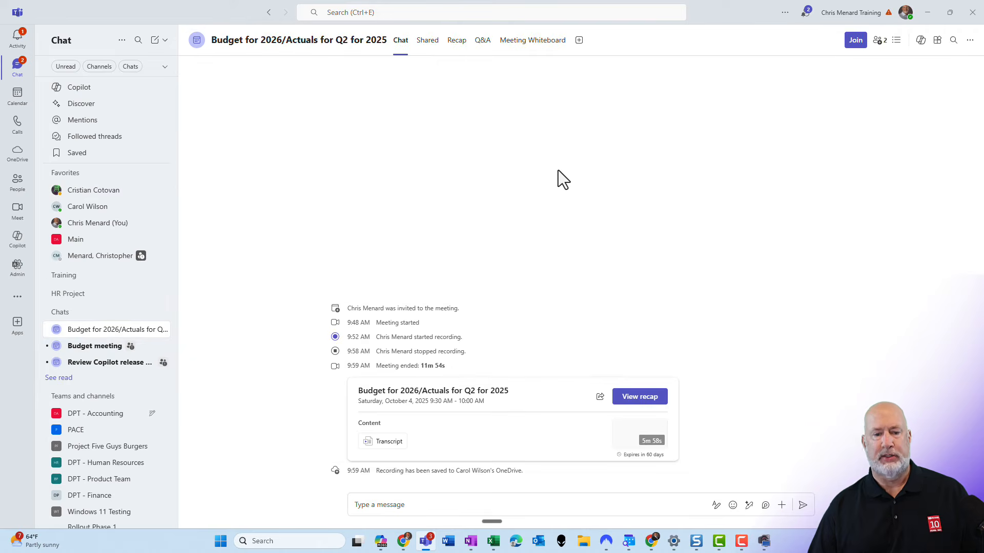
mouse_move(630, 441)
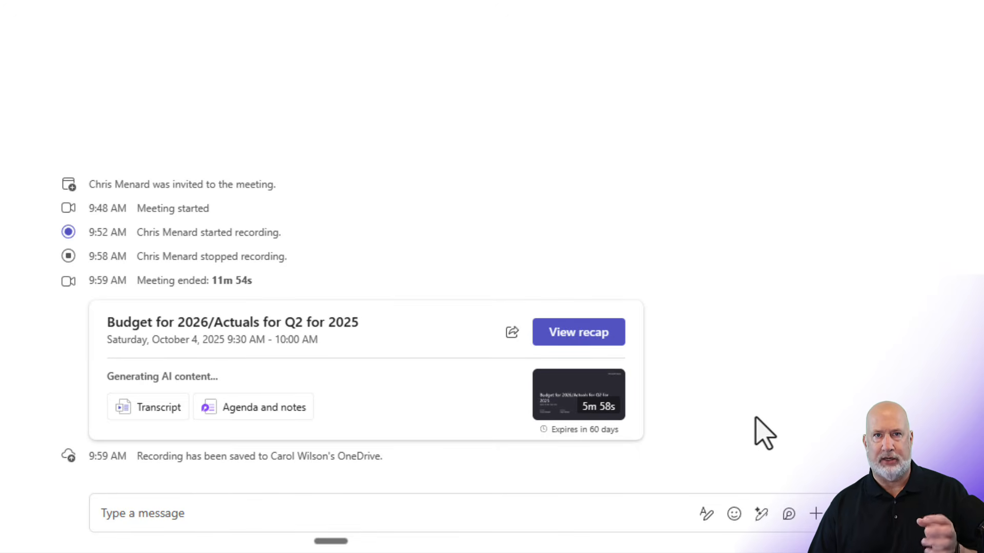
mouse_move(595, 433)
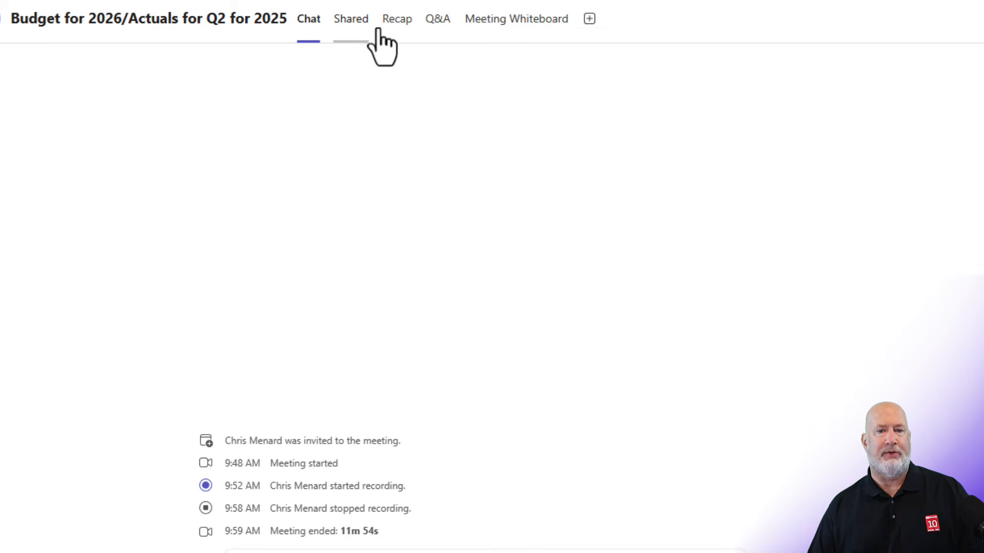
Open the meeting's recap, display its transcript, and bring up the Copilot conversation beside it
click(394, 22)
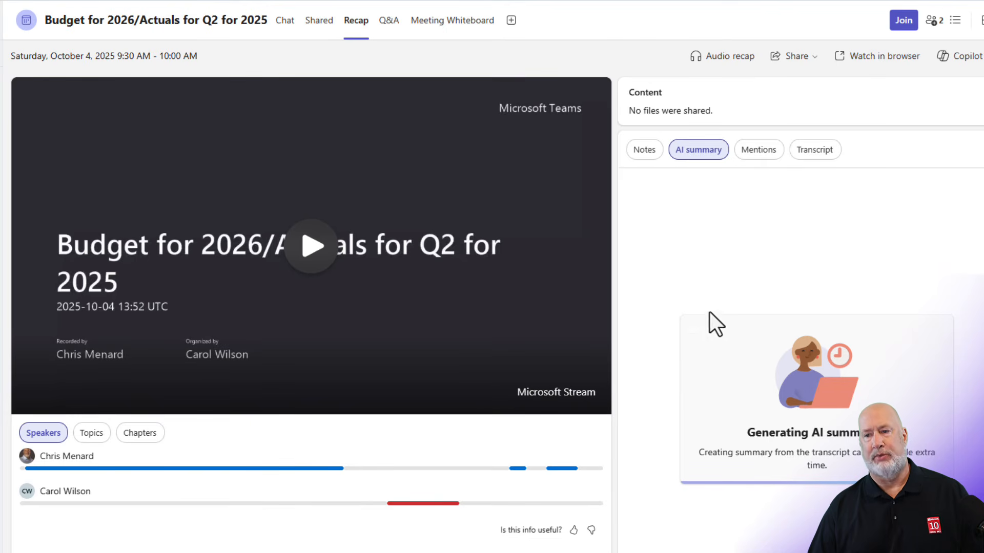
click(817, 150)
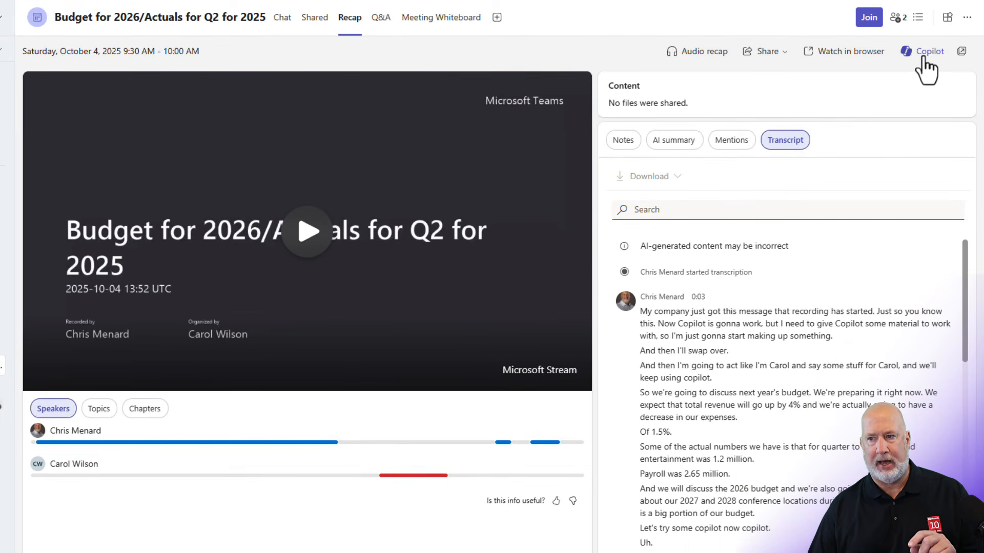
click(928, 53)
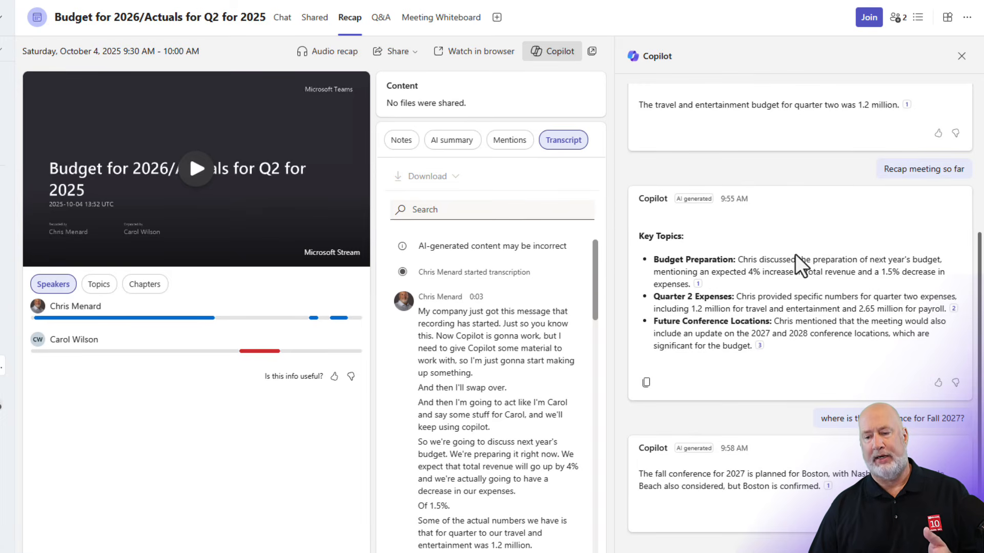
Review the Copilot conversation in the meeting recap from its first question through the latest meeting summary
scroll(801, 266, up, 5)
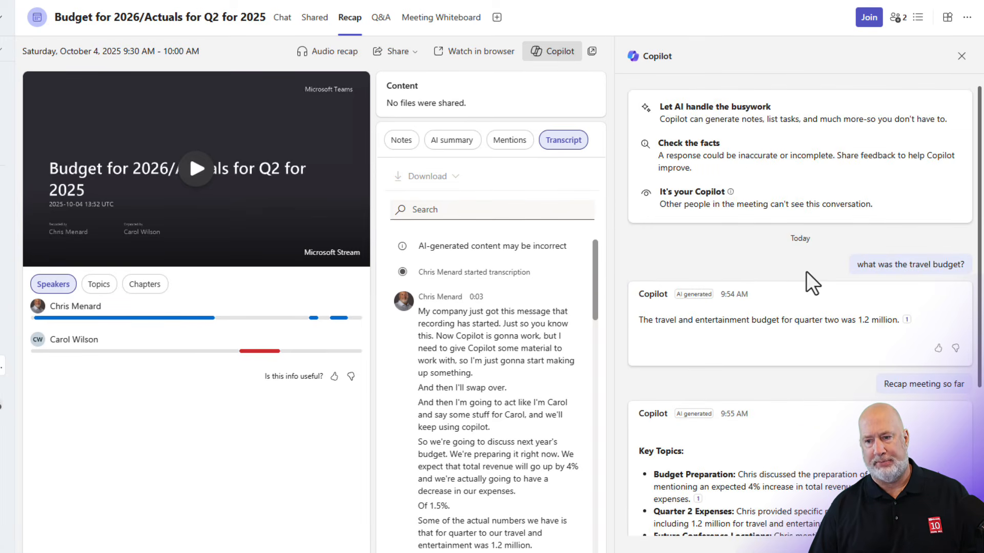
scroll(812, 284, down, 5)
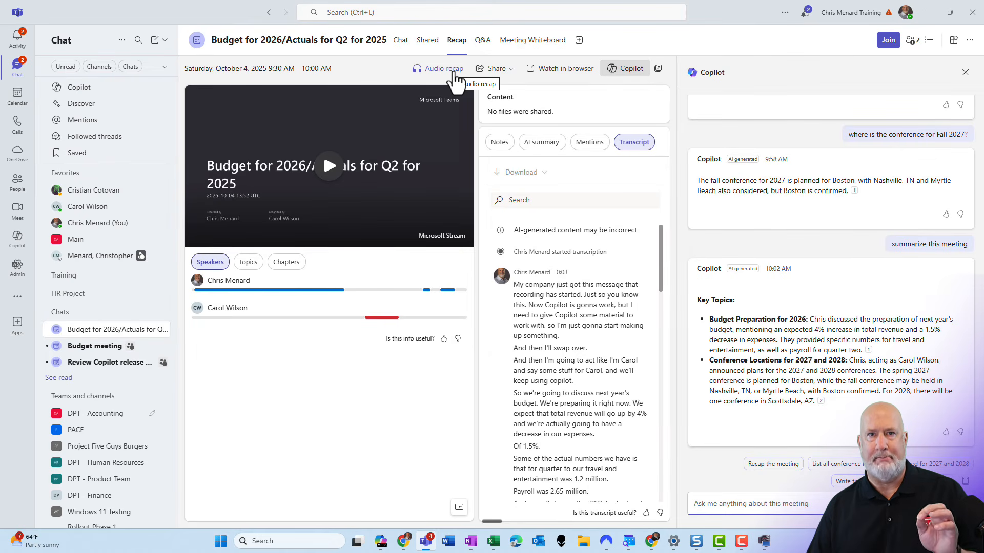
Open the audio recap setup for this meeting and check its time-range and style choices, keeping 24 hours and executive style
click(454, 78)
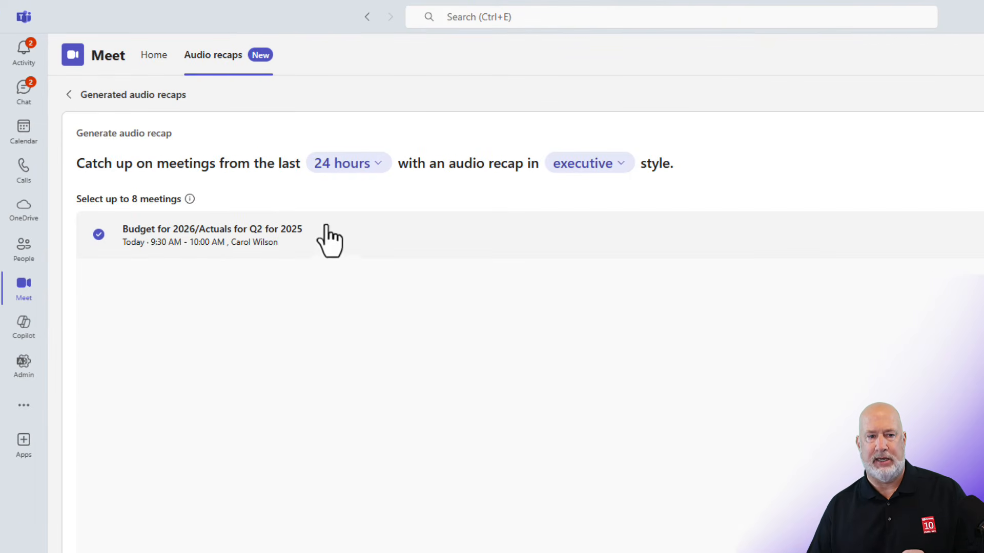
click(359, 172)
click(361, 170)
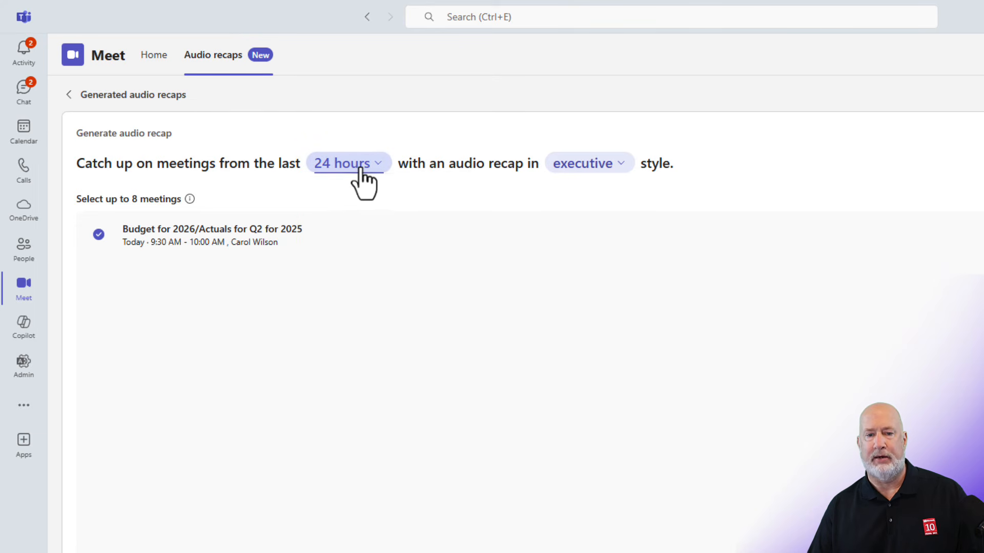
click(604, 170)
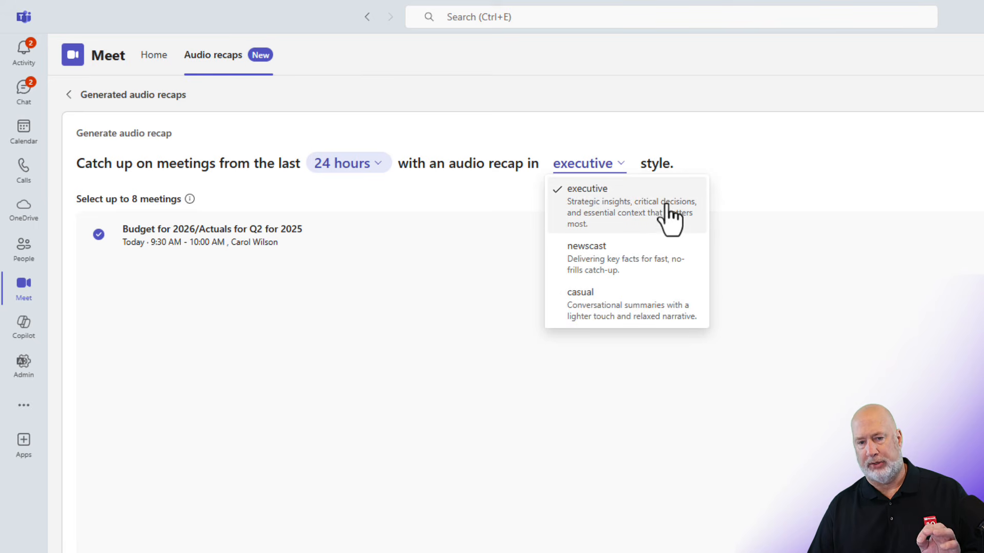
click(736, 165)
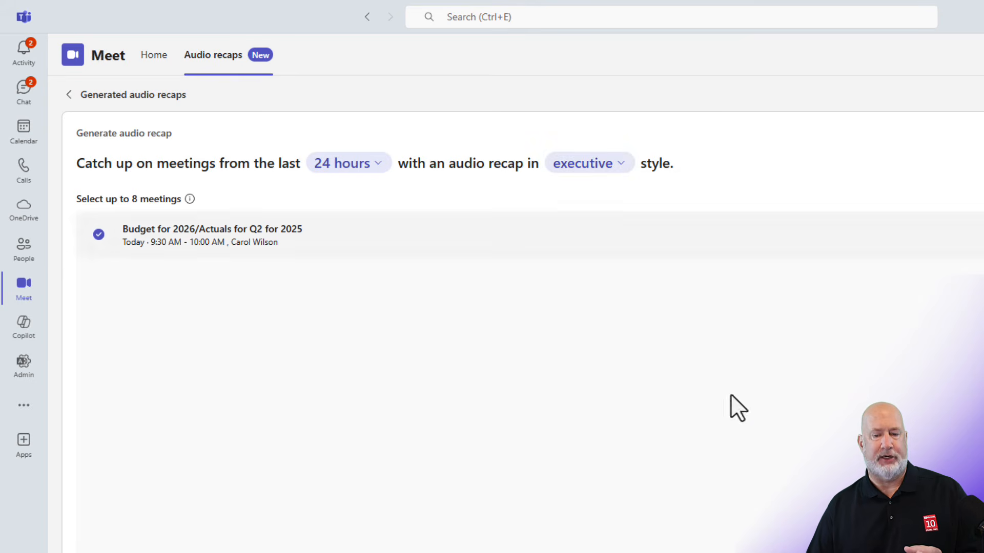